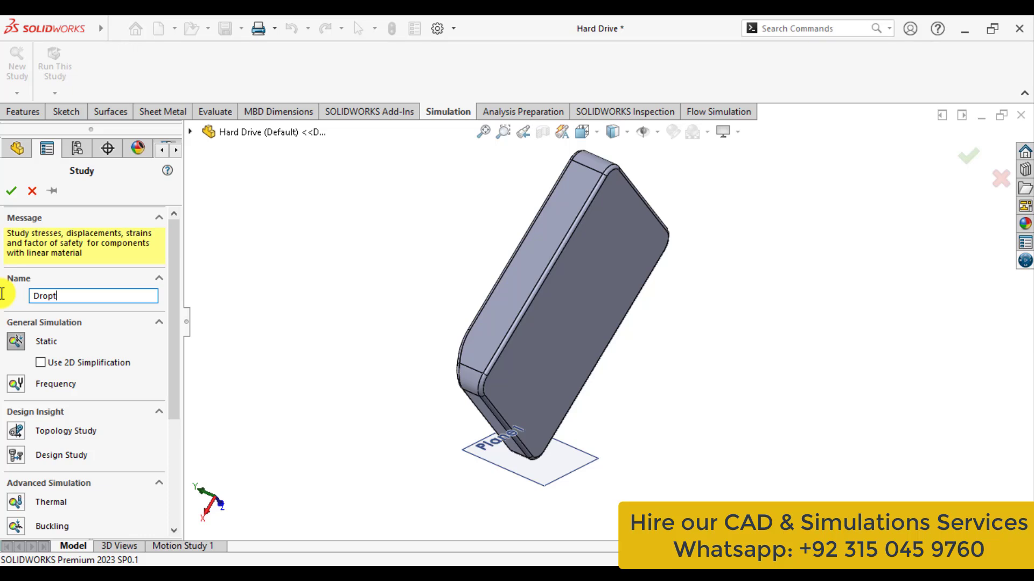
# Step: Name the new study "Drop test of hard drive", choose the Drop Test type and create the study
pyautogui.press('BackSpace')
pyautogui.write('test of hard drive')
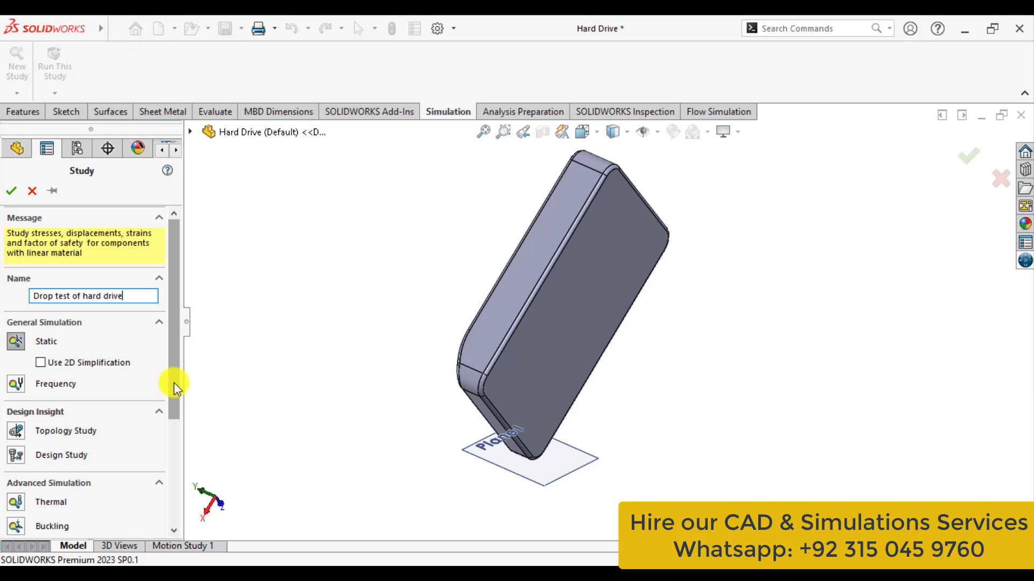
pyautogui.moveTo(177, 383); pyautogui.dragTo(154, 512)
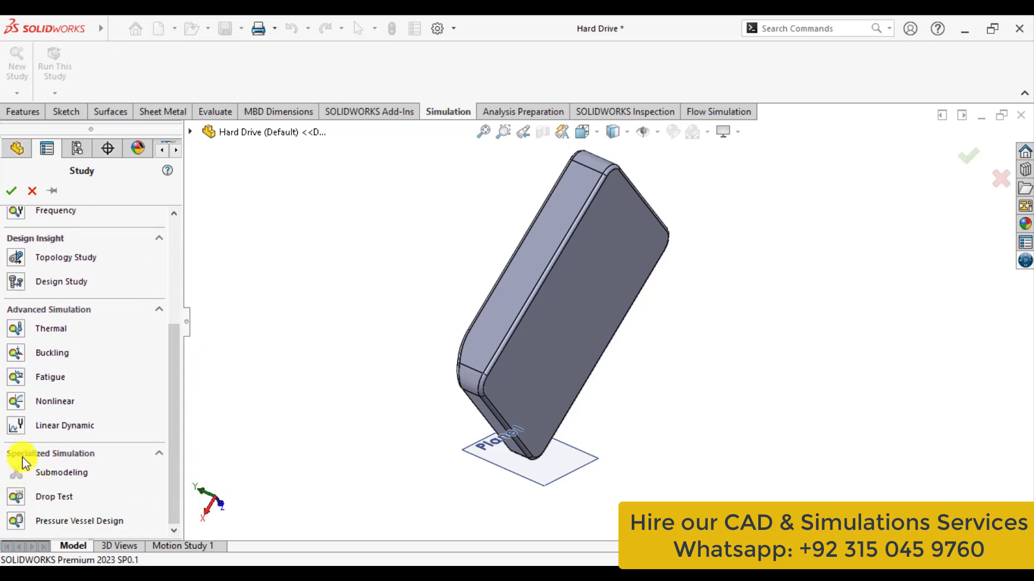
pyautogui.click(18, 498)
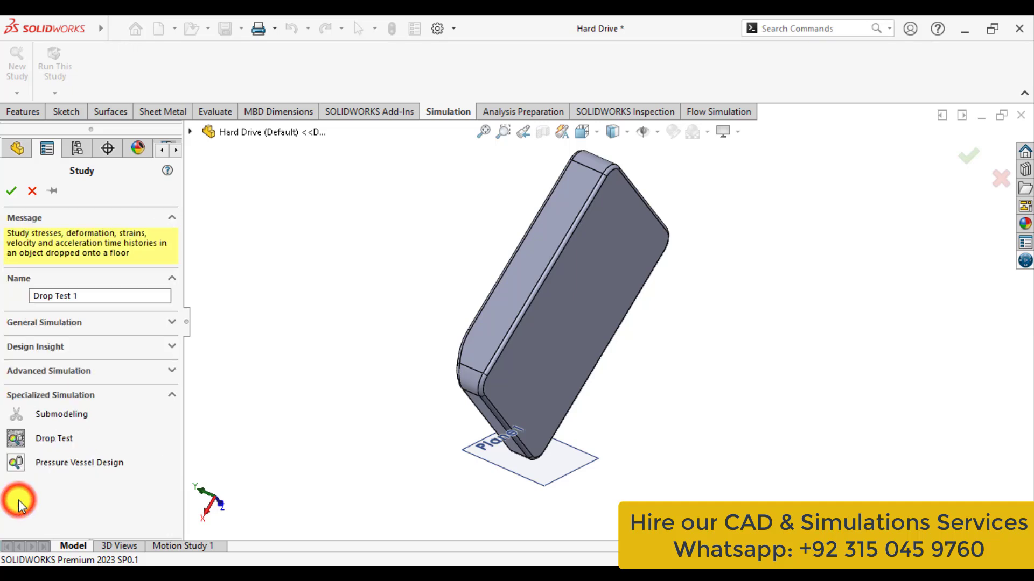
pyautogui.click(12, 191)
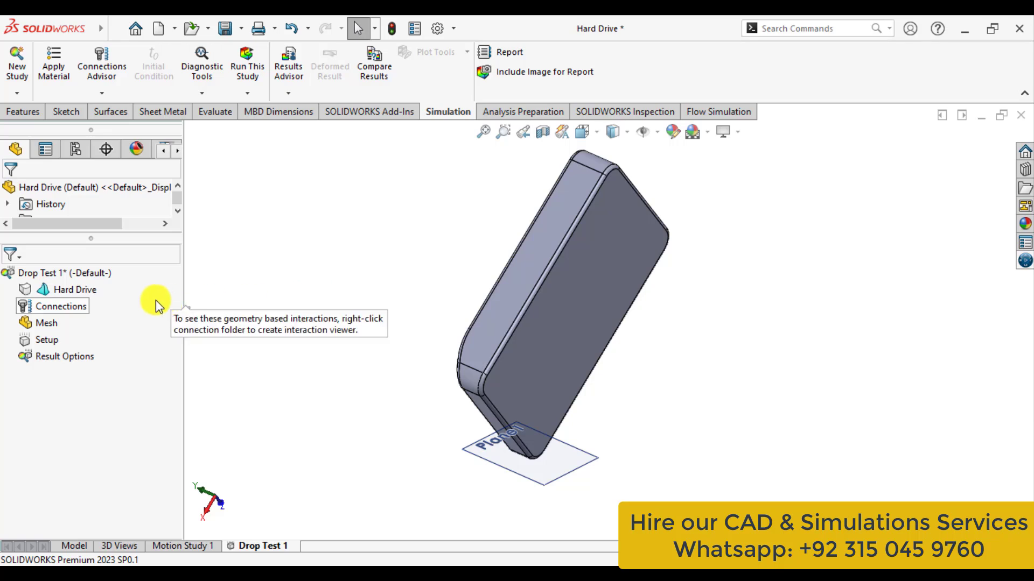
# Step: Apply the Acrylic (Medium-high impact) plastic from the SOLIDWORKS Materials library to the Hard Drive part in the study
pyautogui.rightClick(64, 295)
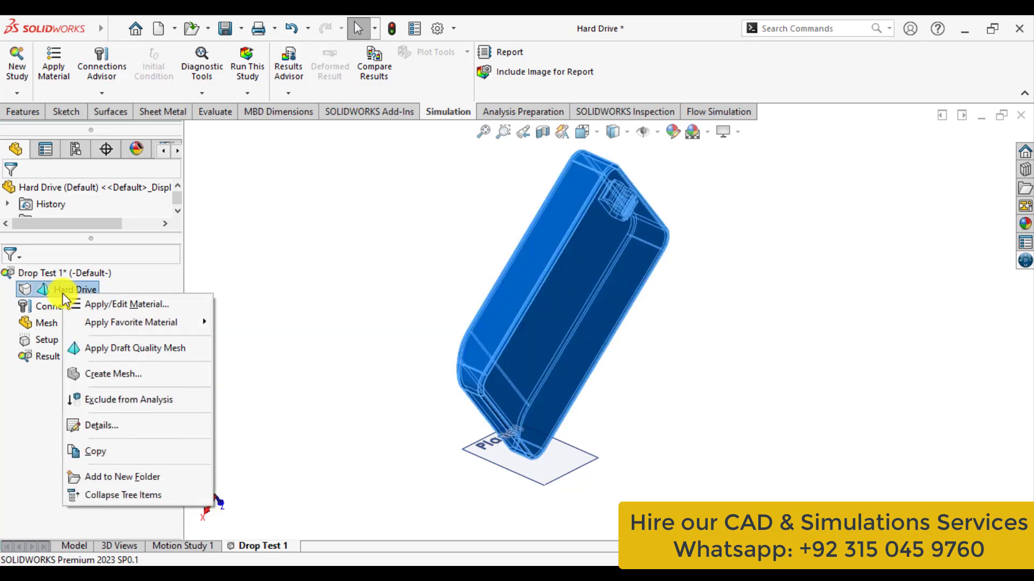
pyautogui.click(95, 304)
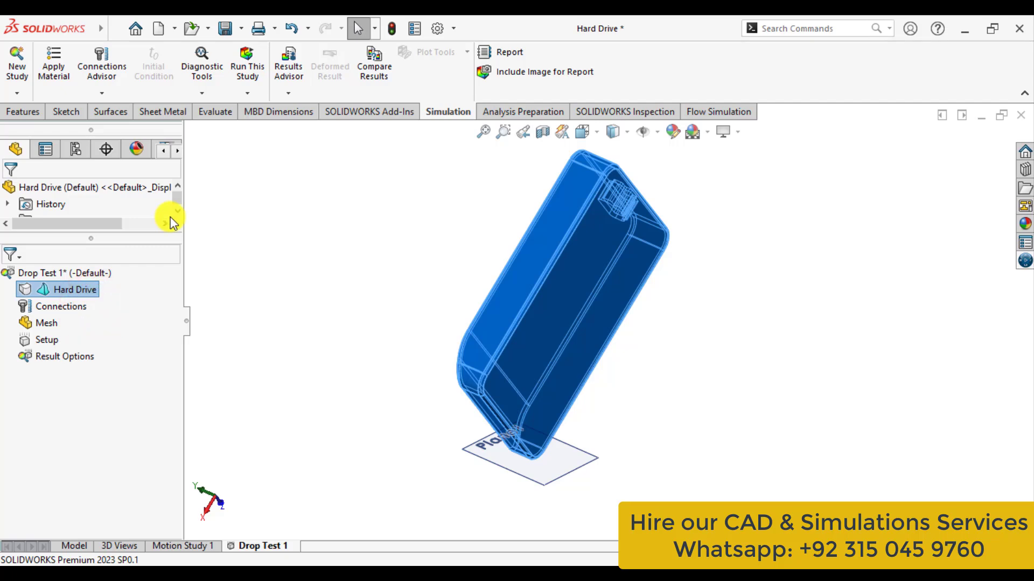
pyautogui.scroll(1, 100, 165)
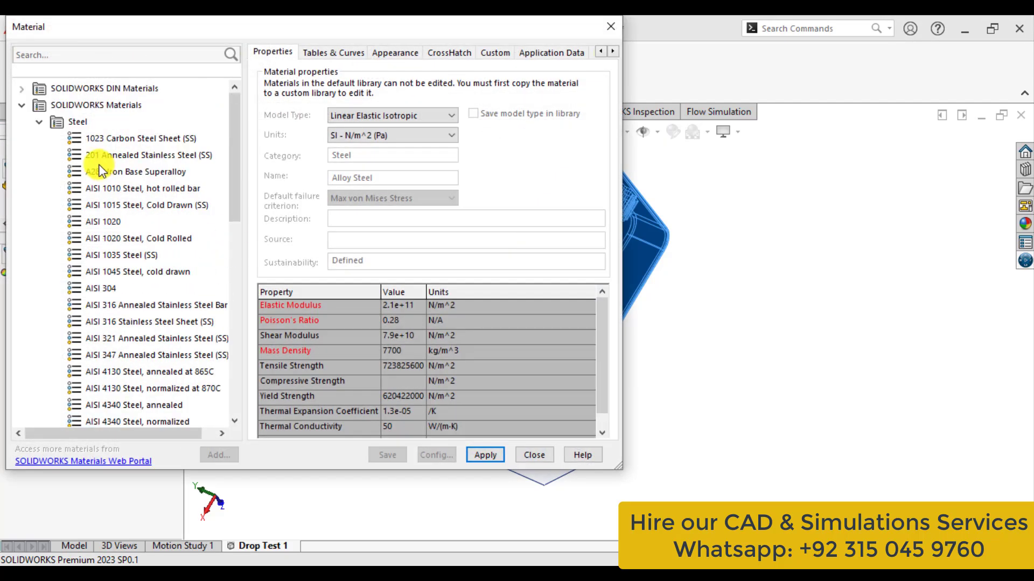
pyautogui.click(41, 123)
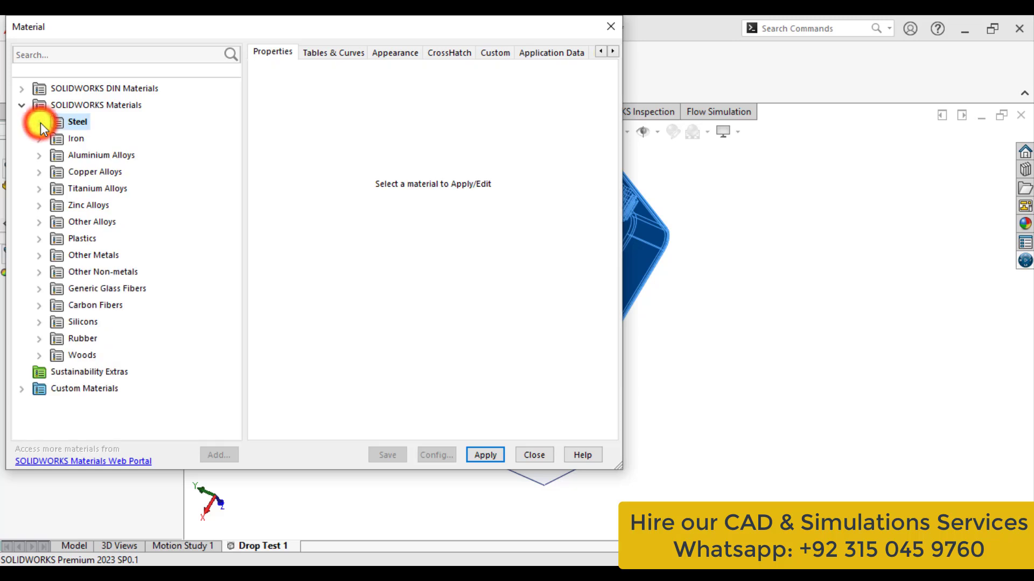
pyautogui.click(38, 272)
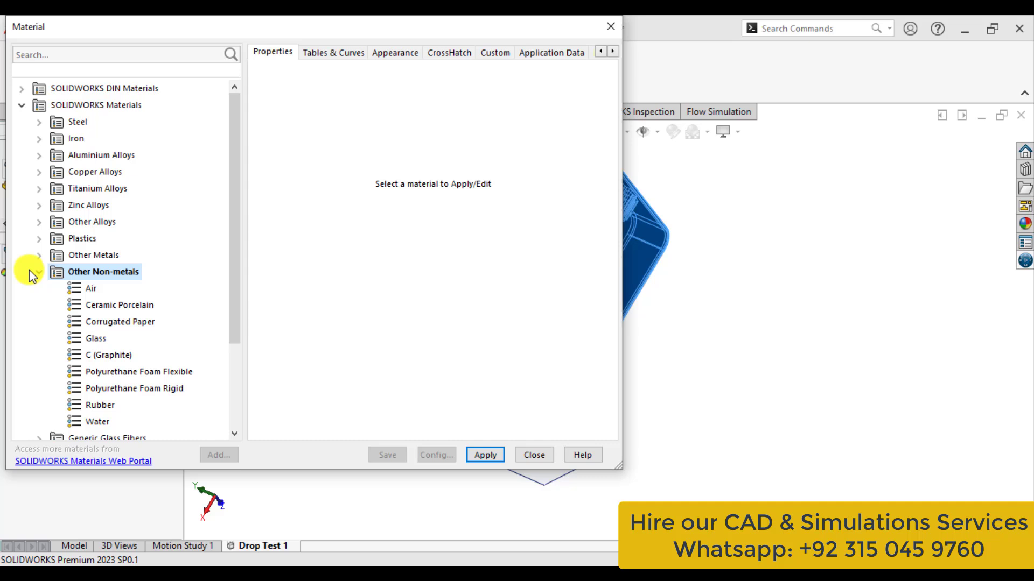
pyautogui.click(38, 239)
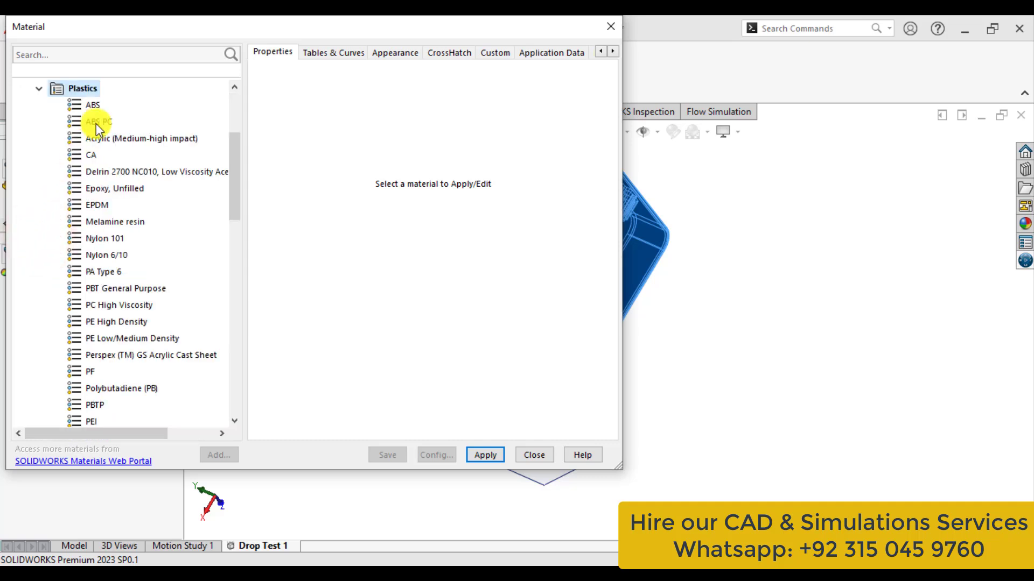
pyautogui.click(90, 140)
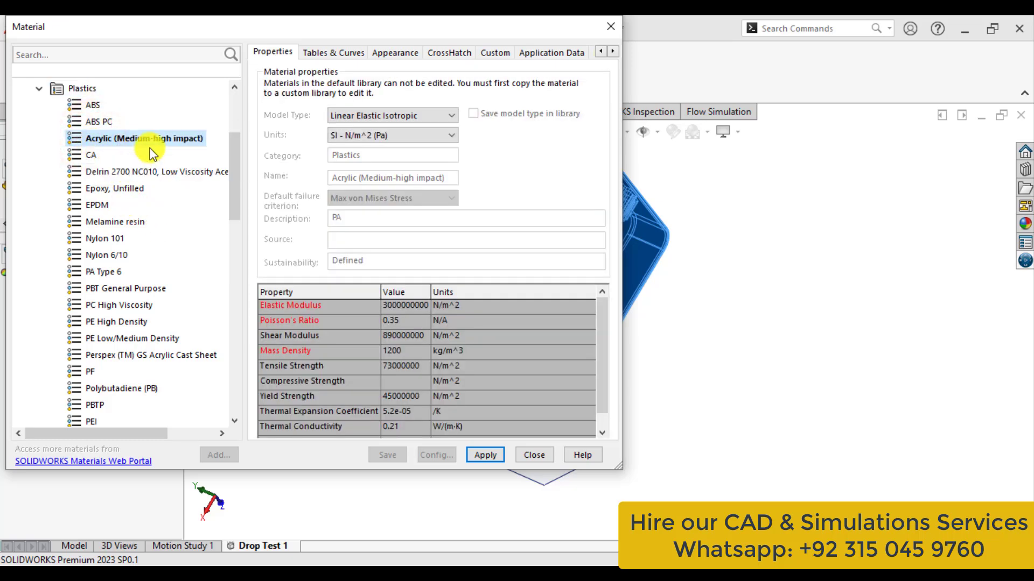
pyautogui.click(485, 455)
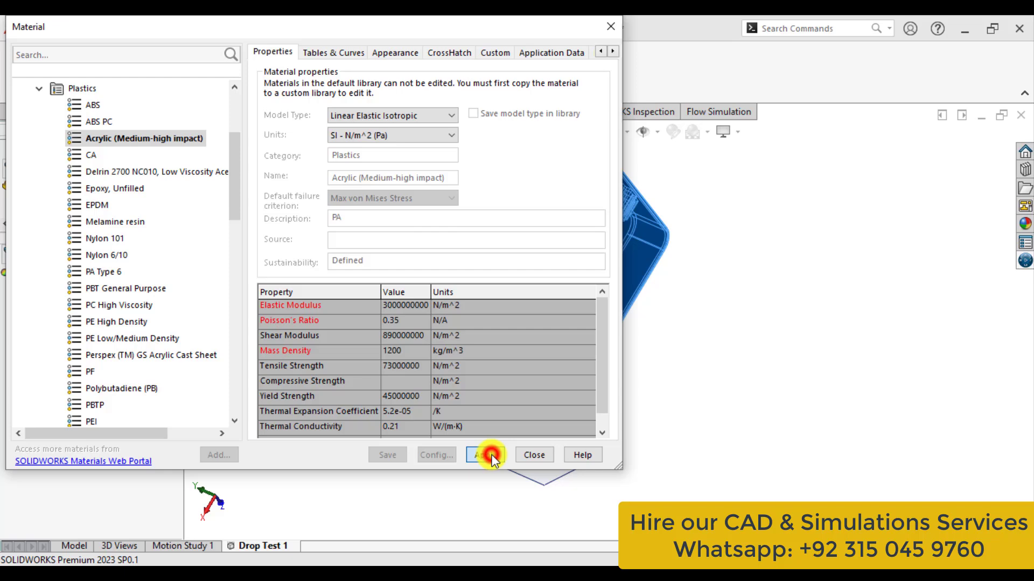
pyautogui.click(528, 455)
pyautogui.click(682, 409)
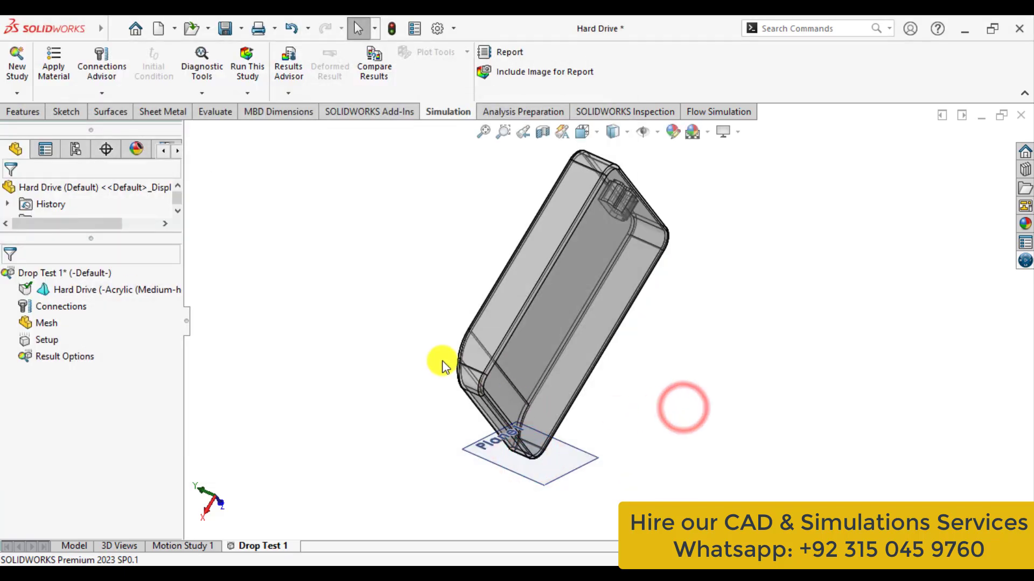
# Step: Start defining the drop test setup and set the drop height to 2 ft, measured from the lowest point
pyautogui.moveTo(438, 357); pyautogui.dragTo(517, 399, button='middle')
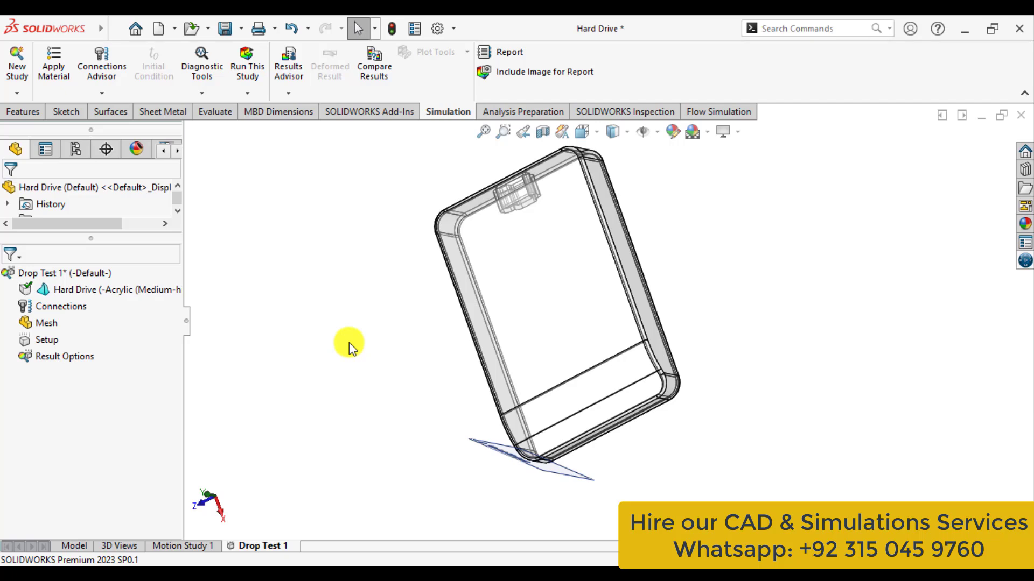
pyautogui.rightClick(37, 343)
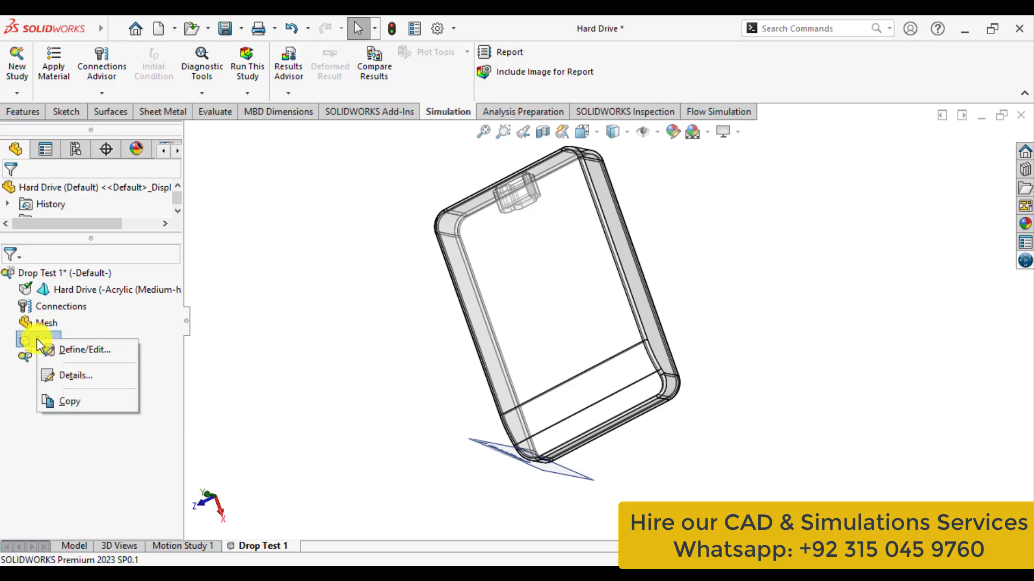
pyautogui.click(80, 351)
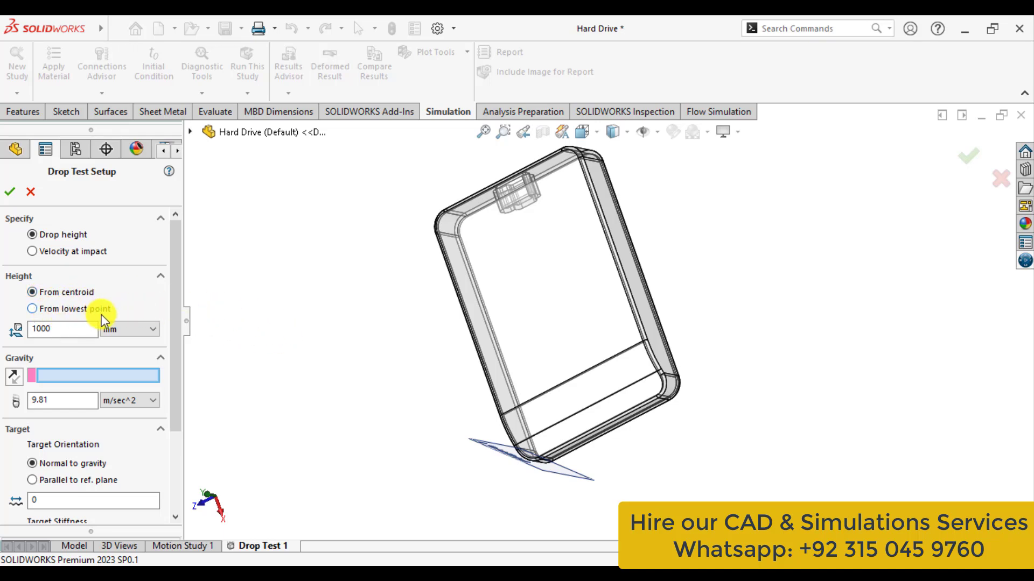
pyautogui.moveTo(377, 335); pyautogui.dragTo(383, 383, button='middle')
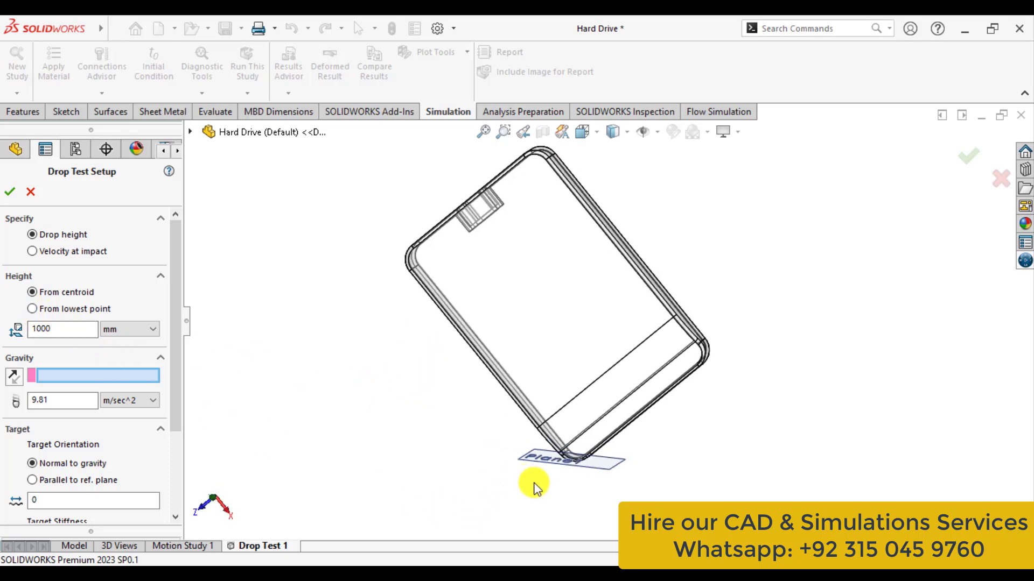
pyautogui.click(32, 309)
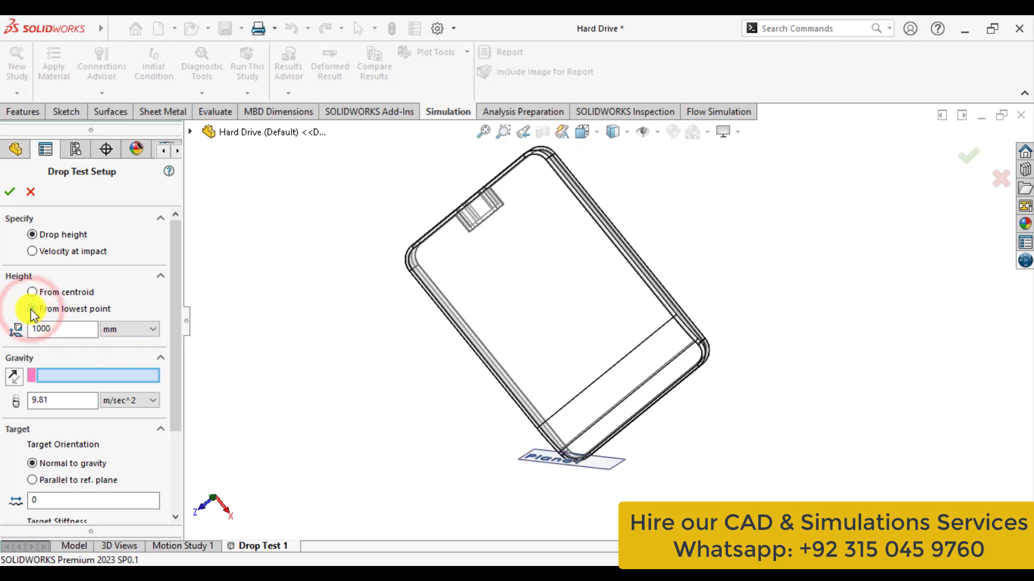
pyautogui.click(153, 330)
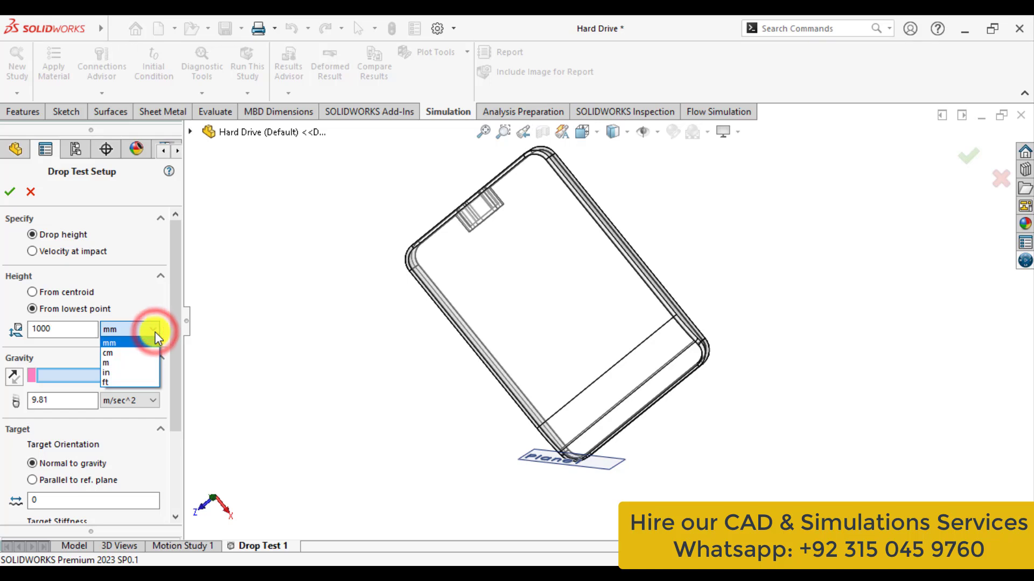
pyautogui.click(106, 383)
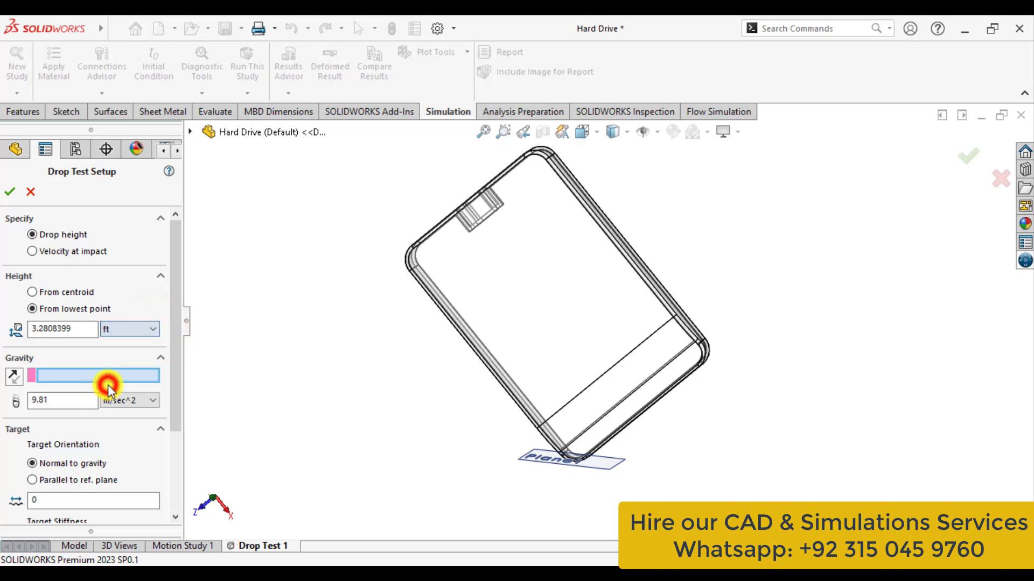
pyautogui.moveTo(69, 330); pyautogui.dragTo(13, 324)
pyautogui.write('2')
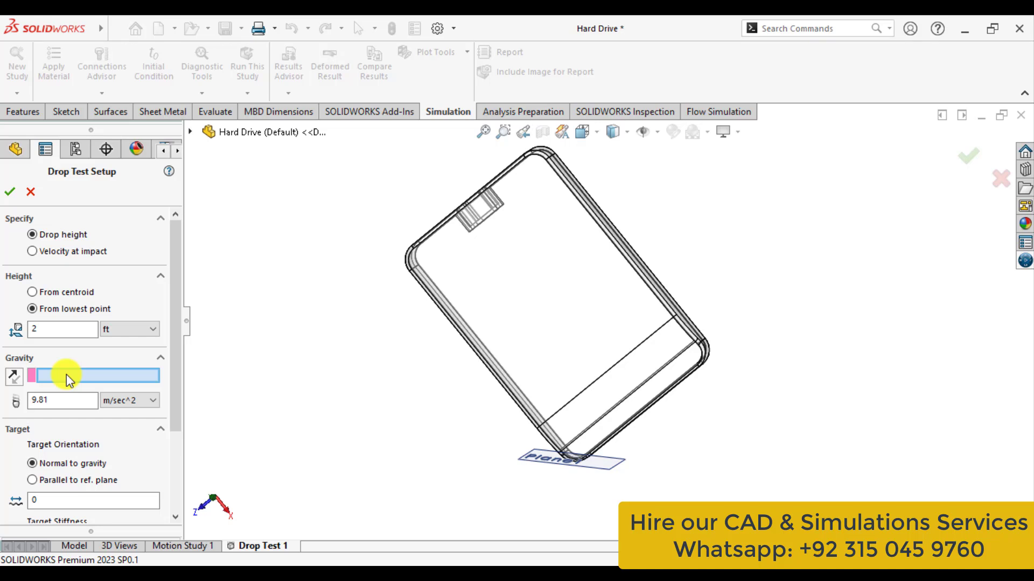
# Step: Use Plane1 below the hard drive as the gravity reference, orient the target normal to gravity, and accept the setup
pyautogui.click(554, 466)
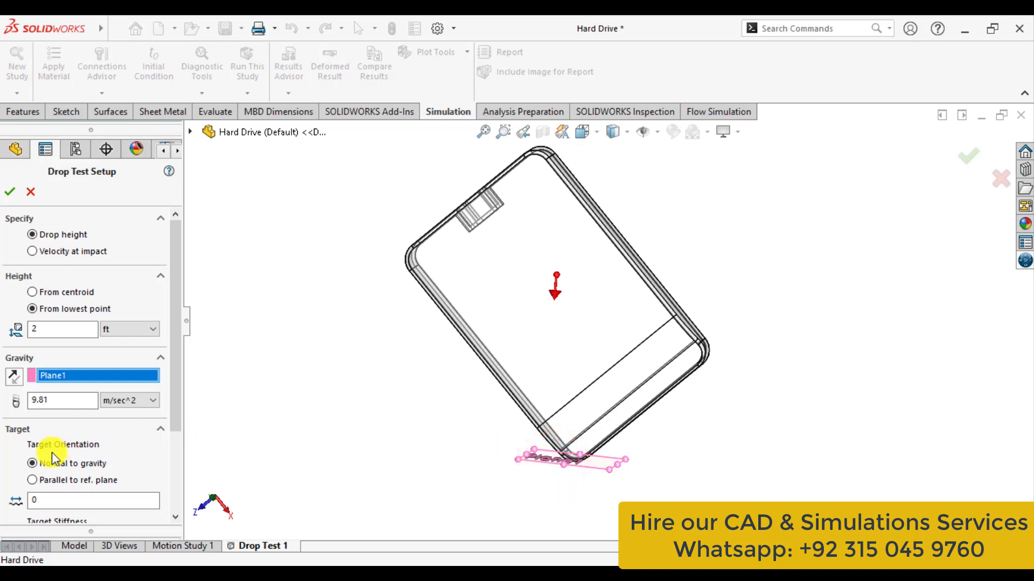
pyautogui.moveTo(173, 408); pyautogui.dragTo(178, 455)
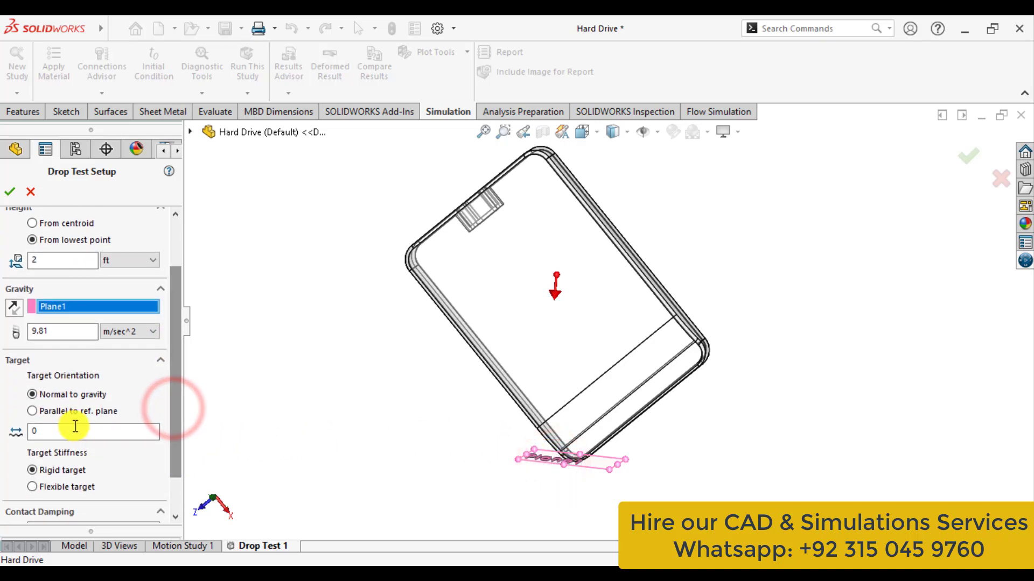
pyautogui.click(34, 395)
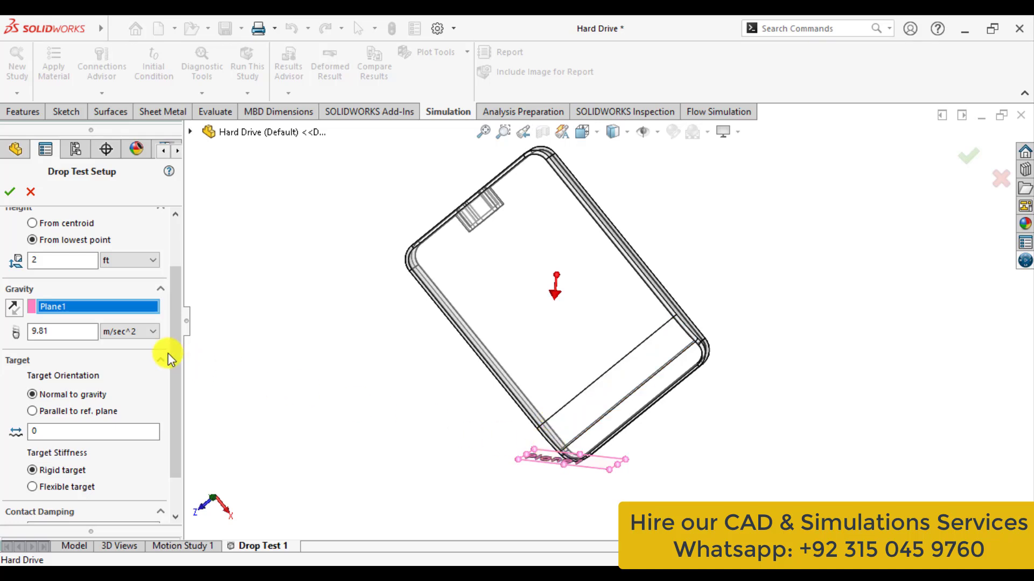
pyautogui.moveTo(177, 359)
pyautogui.mouseDown()
pyautogui.moveTo(185, 411)
pyautogui.moveTo(180, 351)
pyautogui.mouseUp()
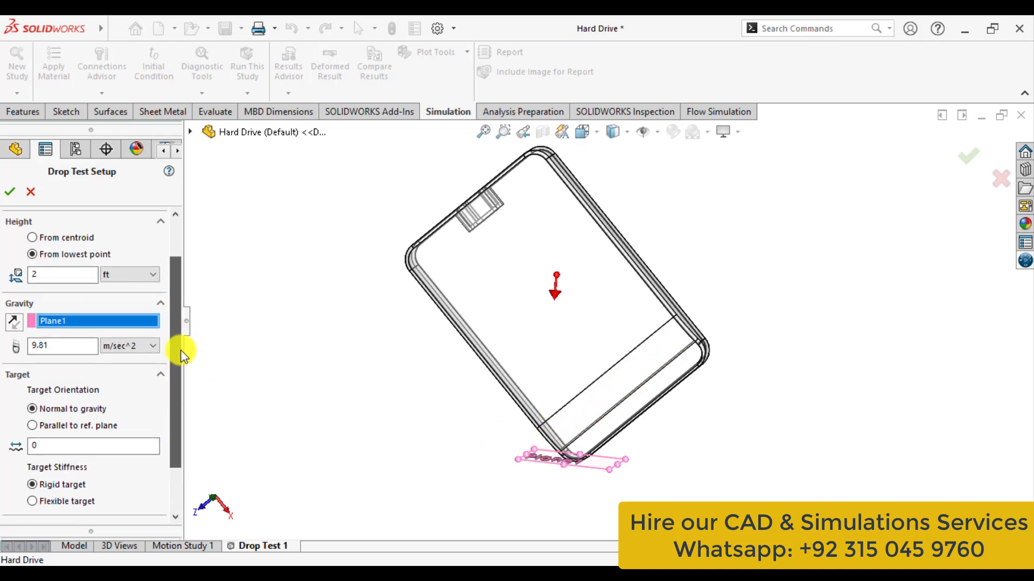
pyautogui.click(10, 191)
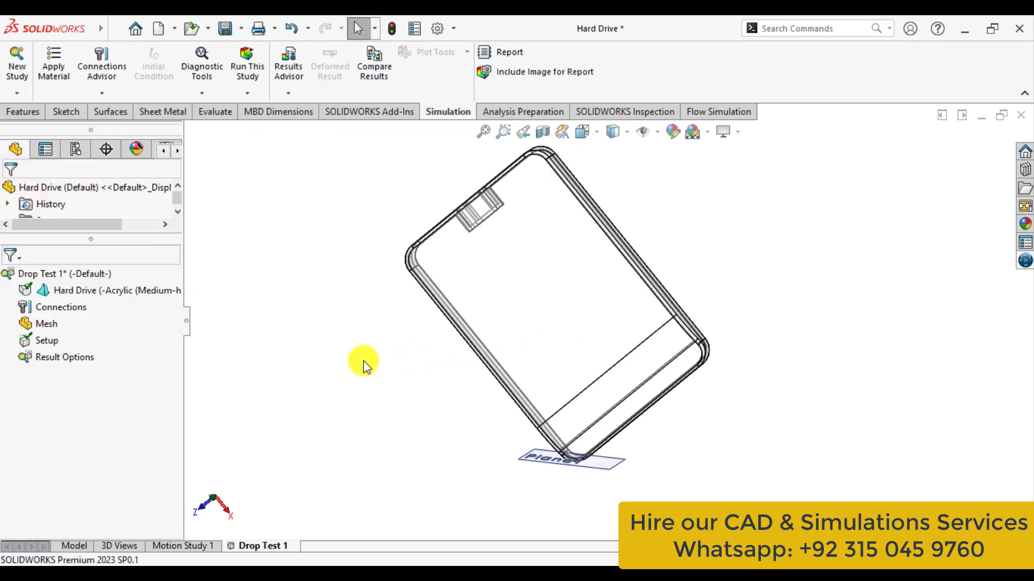
# Step: Set the solution time after impact to 110 microseconds in the result options and run the drop test study
pyautogui.rightClick(80, 360)
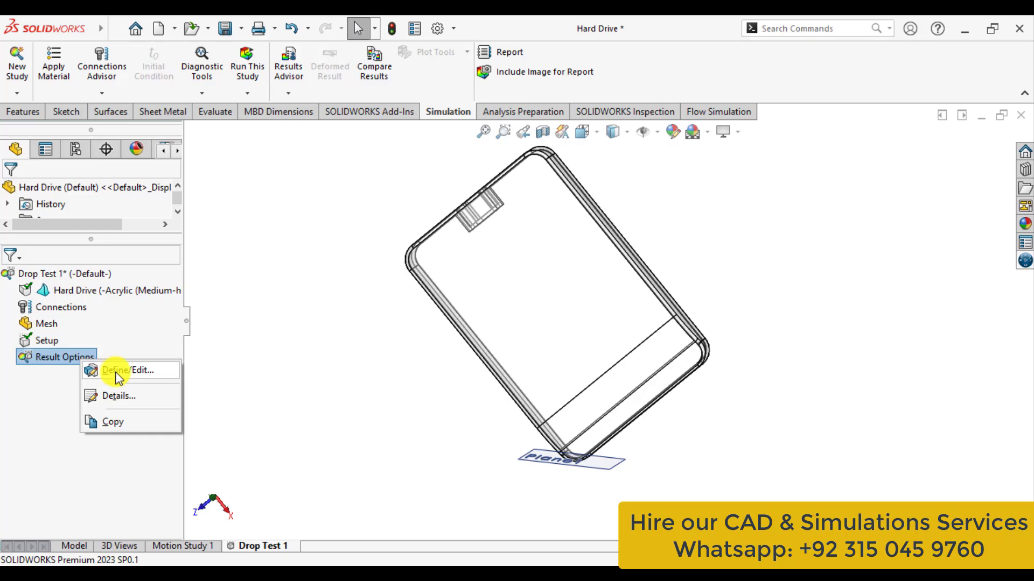
pyautogui.click(117, 372)
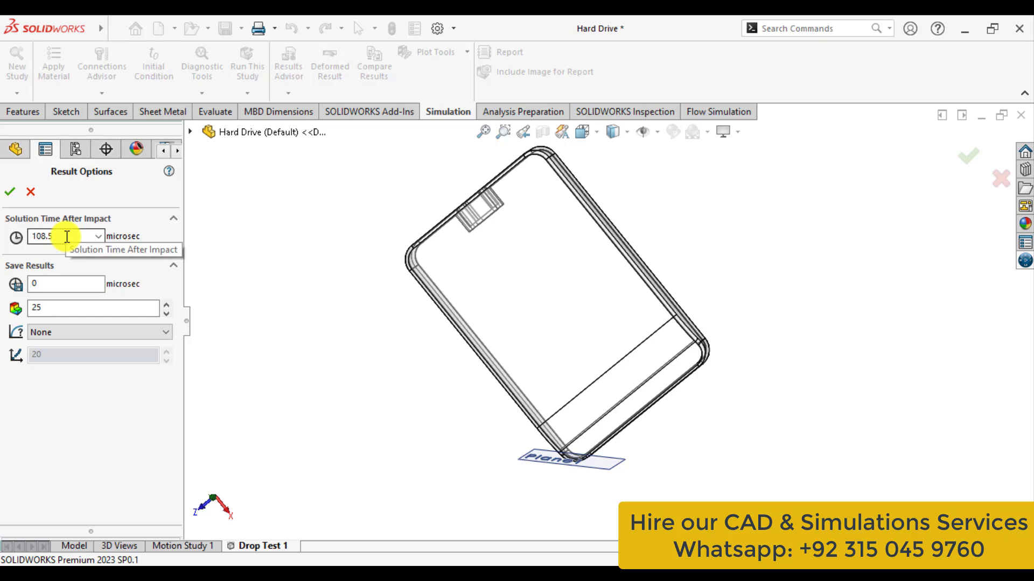
pyautogui.moveTo(66, 236); pyautogui.dragTo(29, 240)
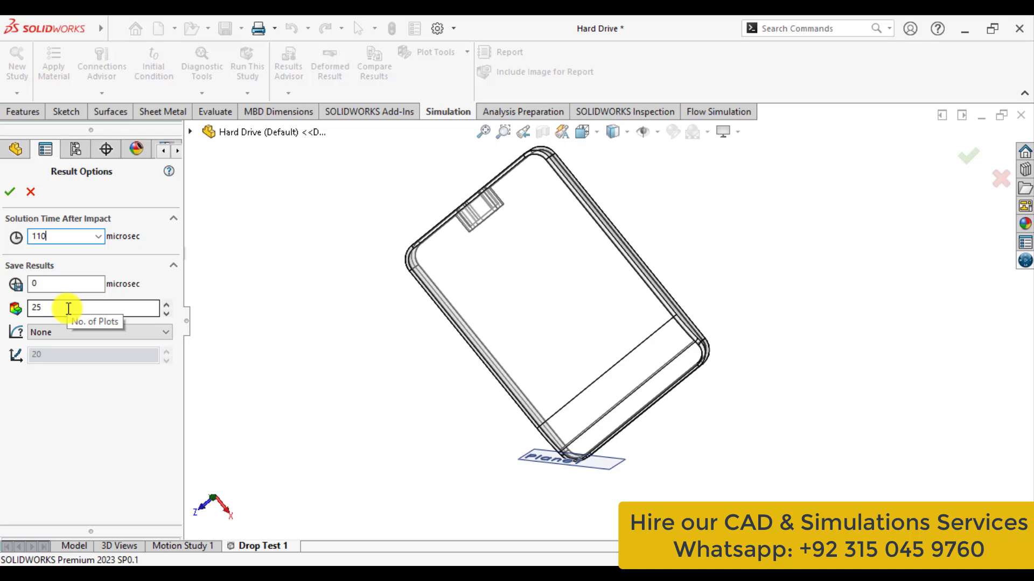
pyautogui.click(11, 193)
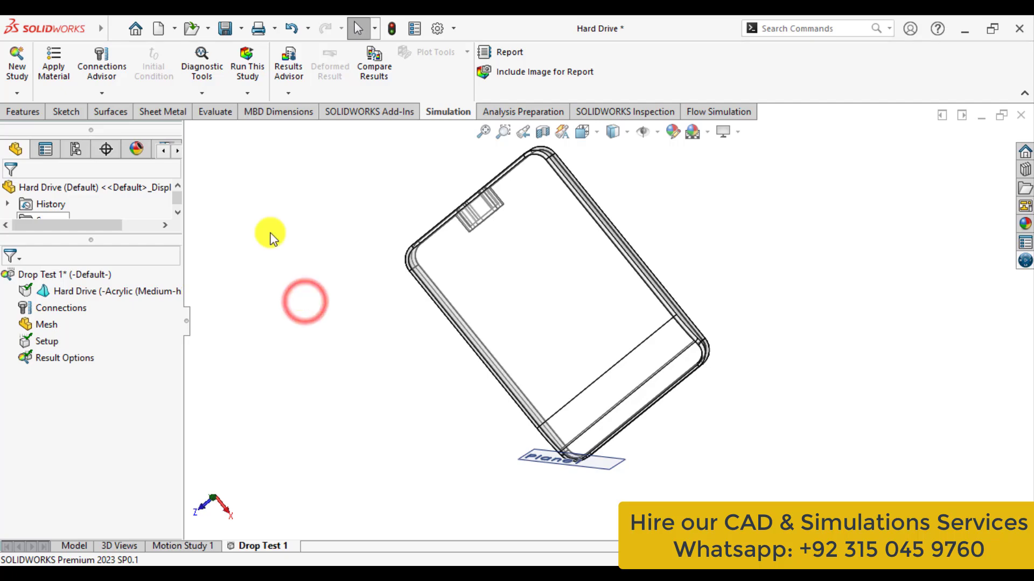
pyautogui.click(248, 67)
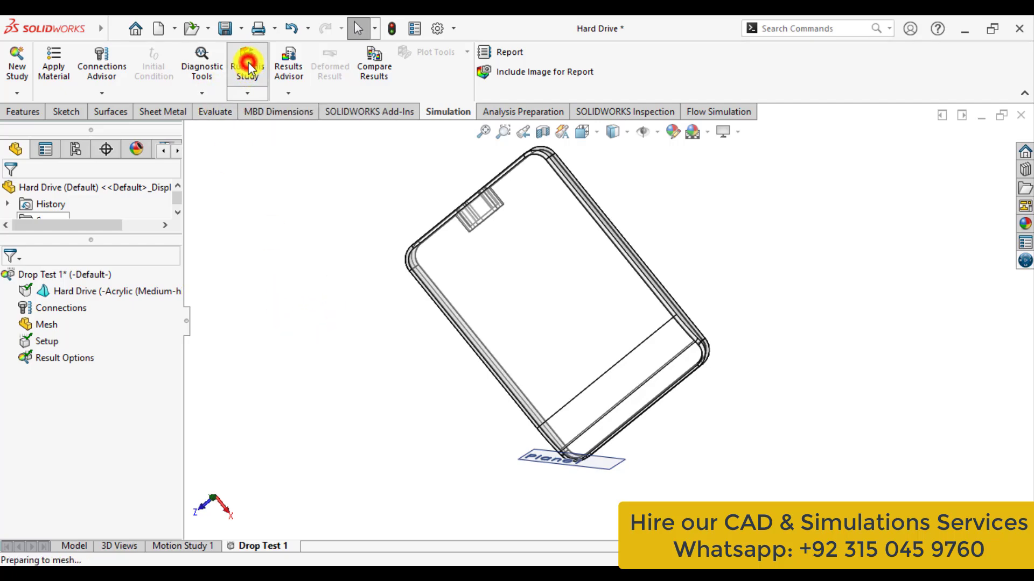